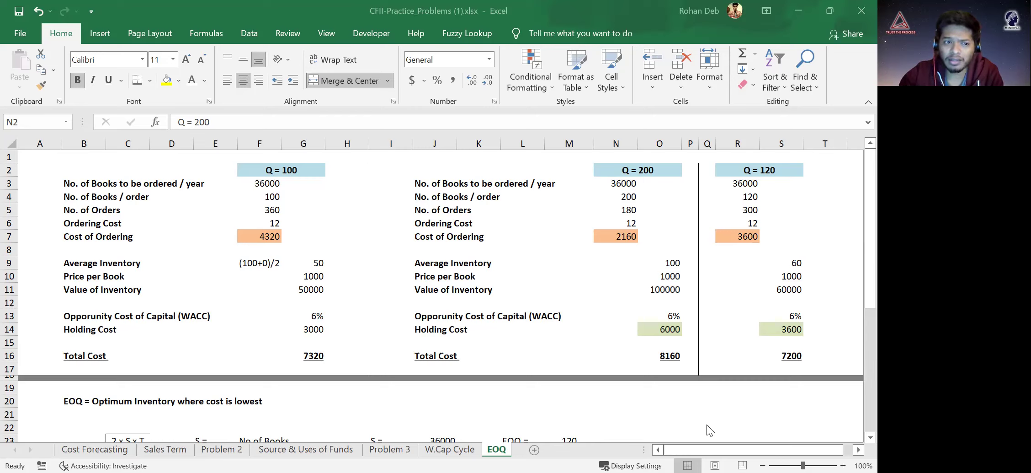
- Review the Q = 100 scenario's order quantities, cost of ordering, price per book and opportunity cost of capital cells
left_click(248, 183)
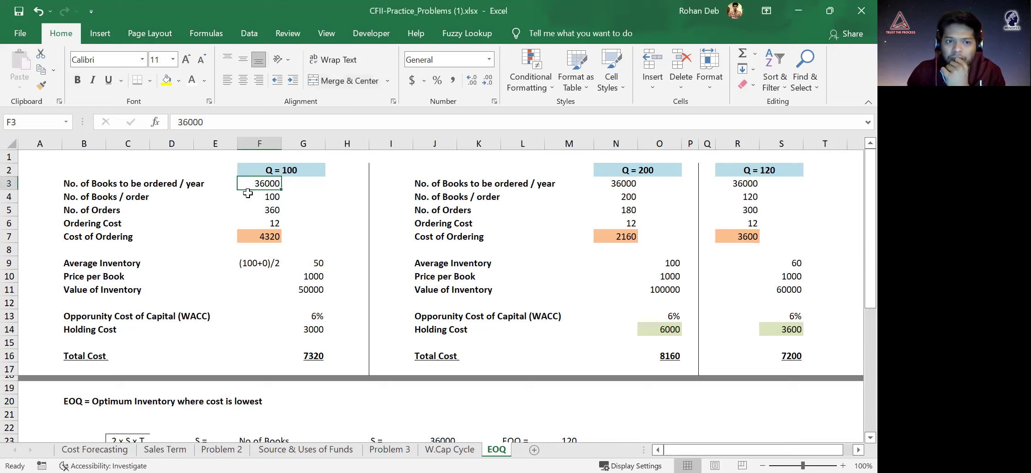
left_click(248, 193)
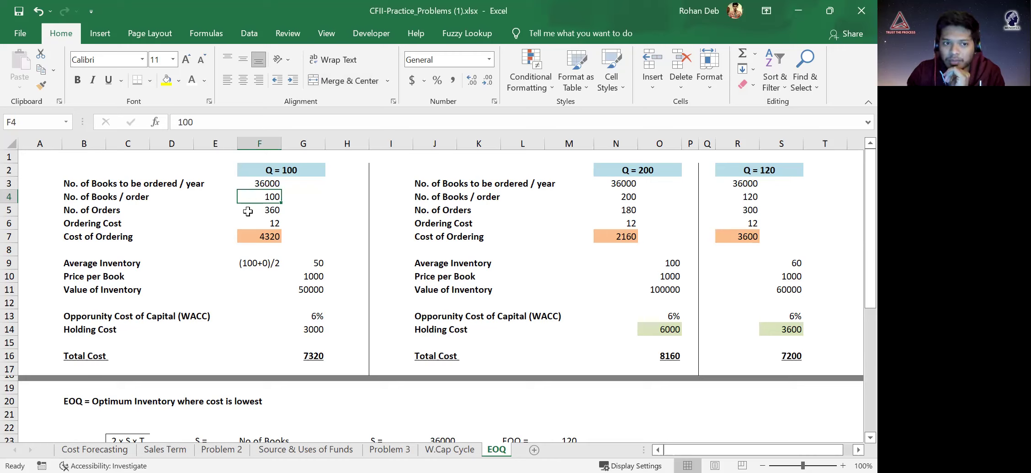
key("Down")
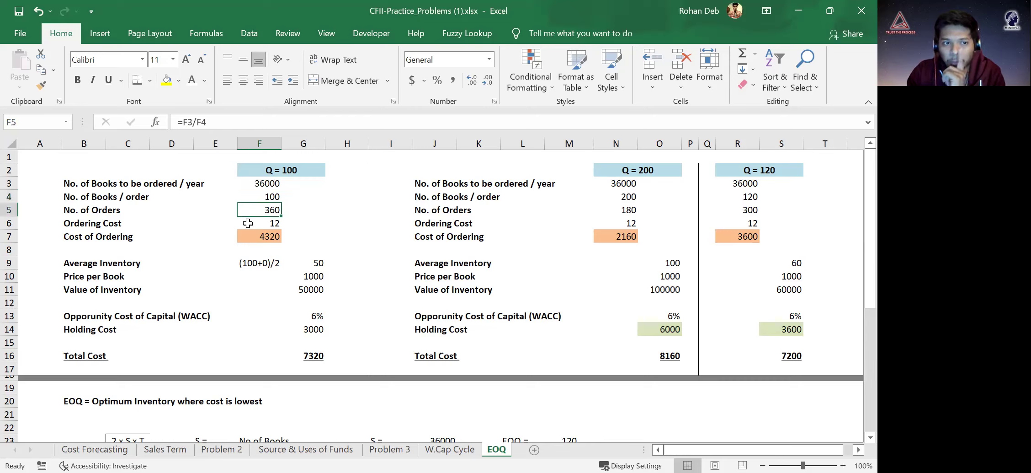
key("Down")
key("Down")
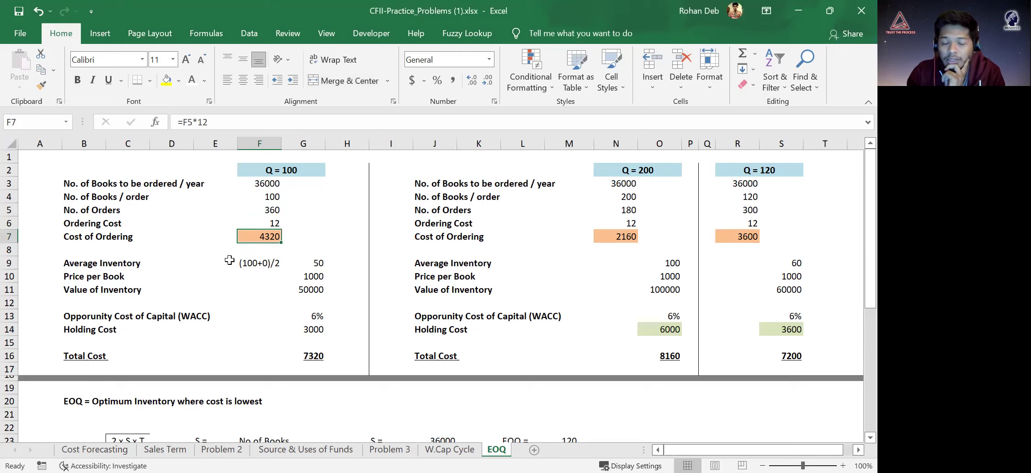
left_click(257, 196)
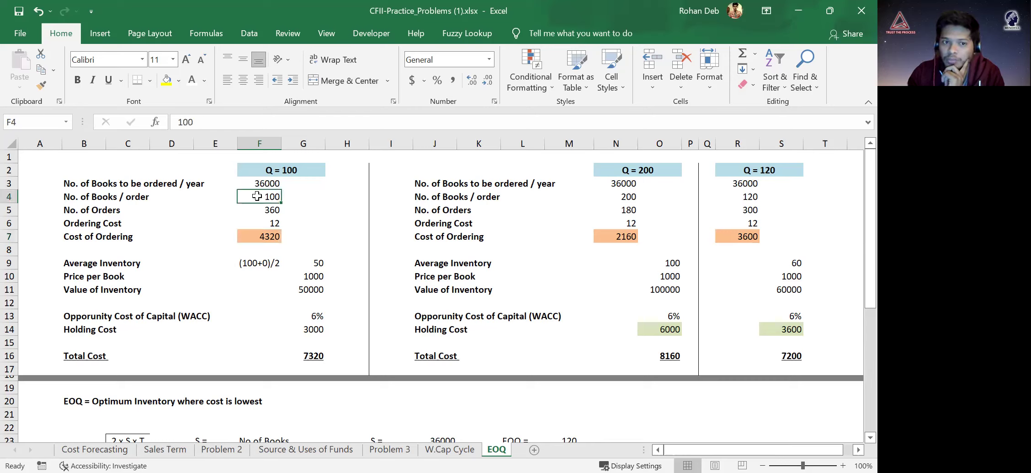
left_click(312, 278)
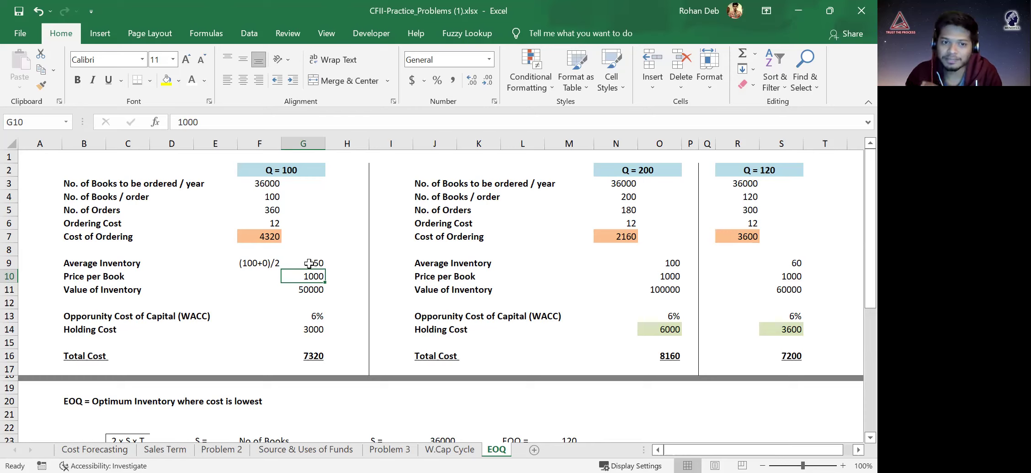
left_click(310, 319)
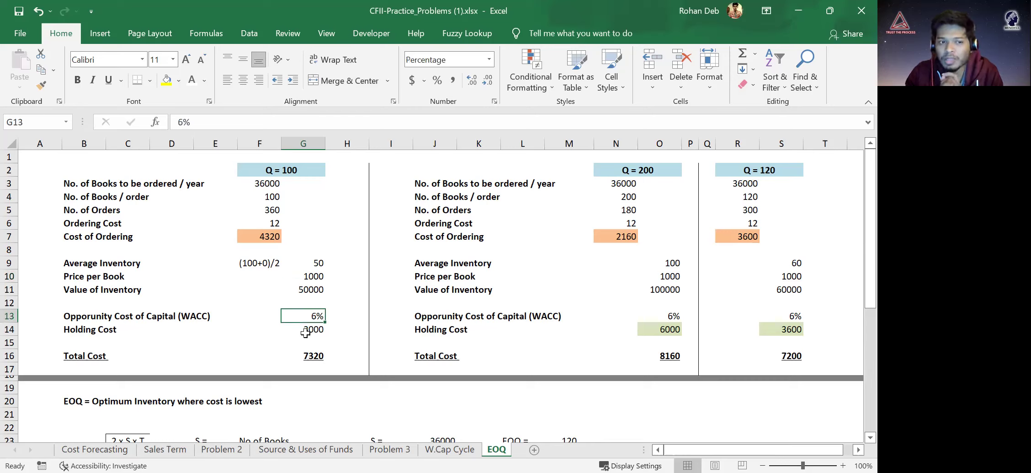
- Fill the Q = 100 Holding Cost cell G14 with the same light green as the other two scenarios' holding costs
left_click(291, 327)
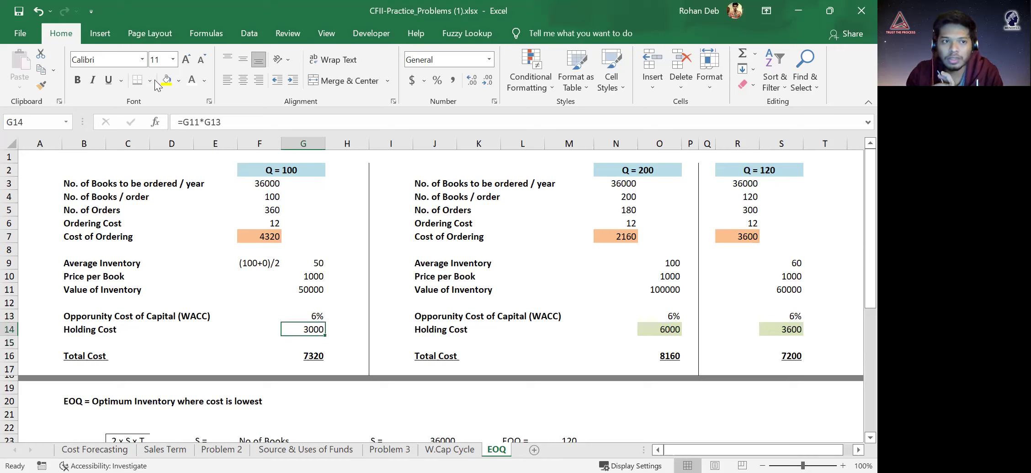
key("ctrl+Right")
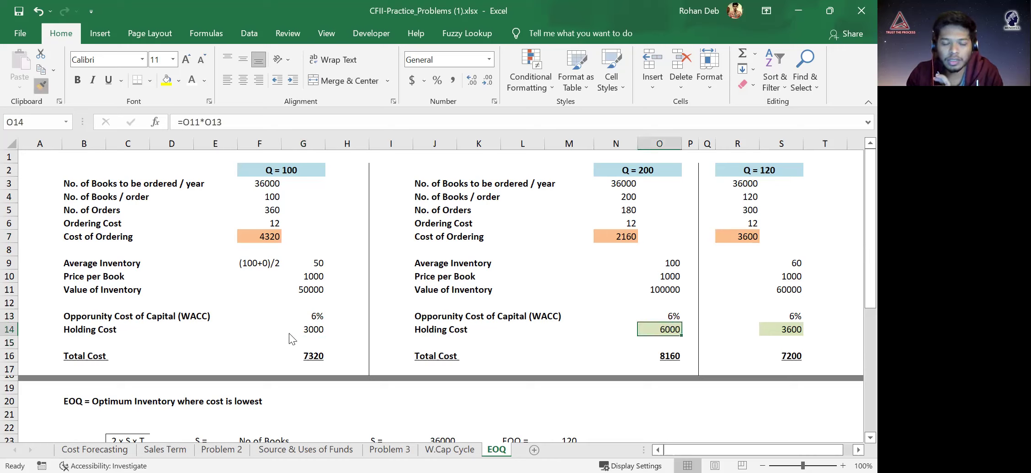
left_click(310, 329)
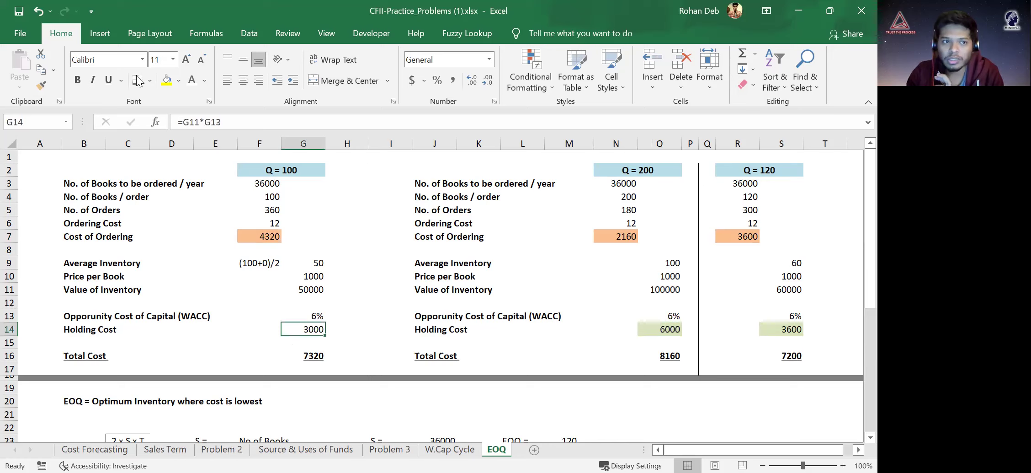
left_click(179, 80)
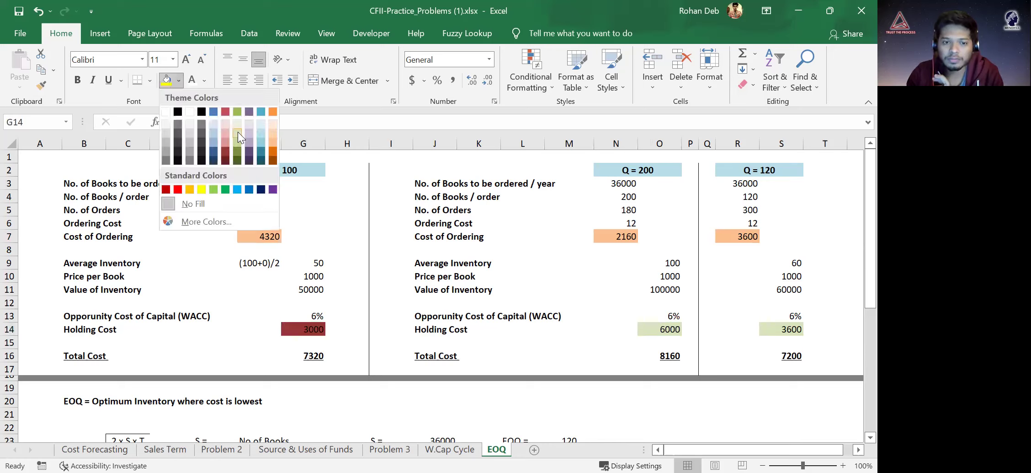
left_click(265, 240)
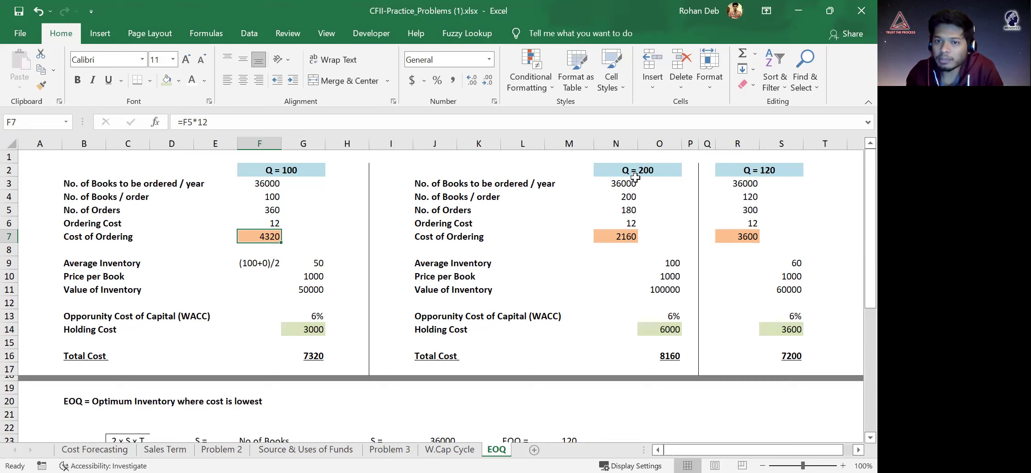
- Examine the number of orders for Q = 200, then the EOQ inputs and the square-root formula in M23
left_click(630, 209)
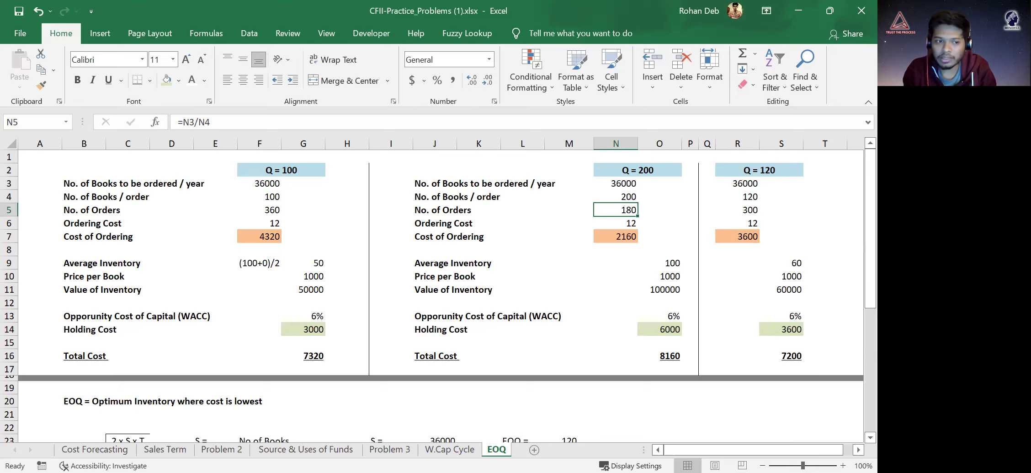
scroll(372, 408, "down", 2)
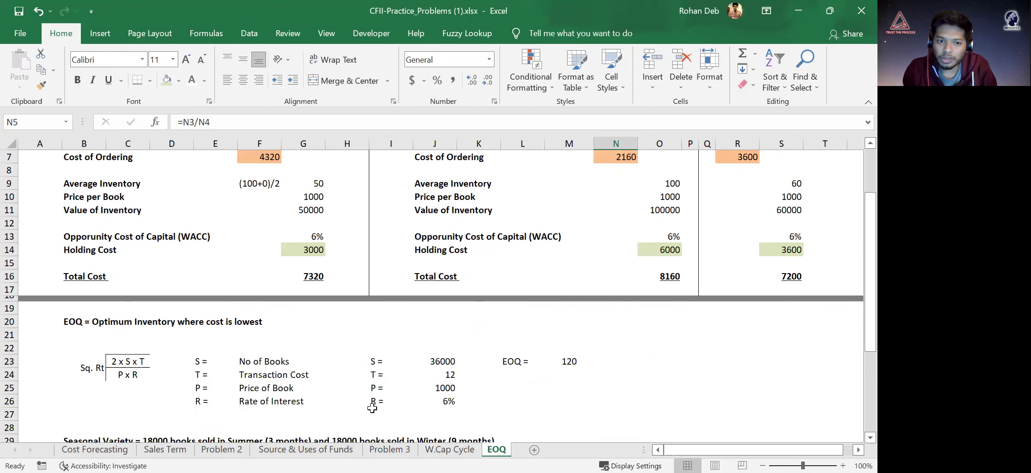
scroll(96, 357, "down", 1)
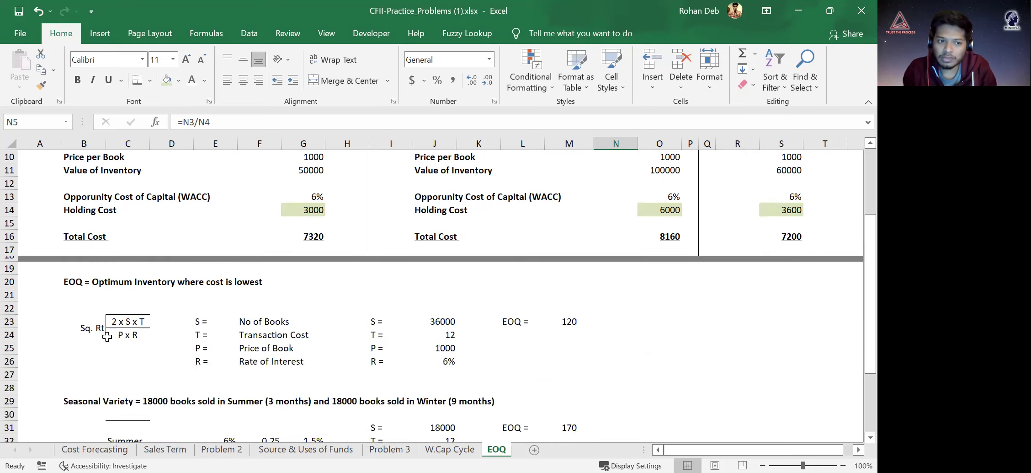
left_click(437, 324)
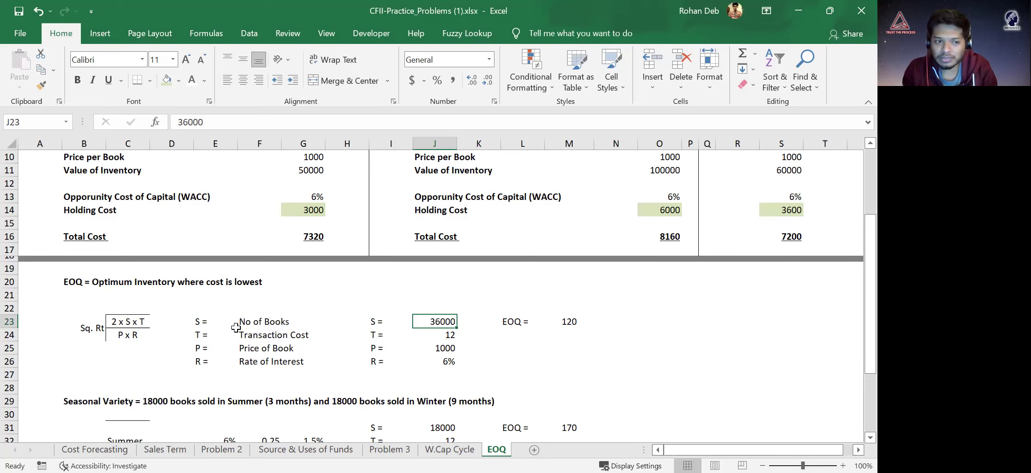
left_click(571, 332)
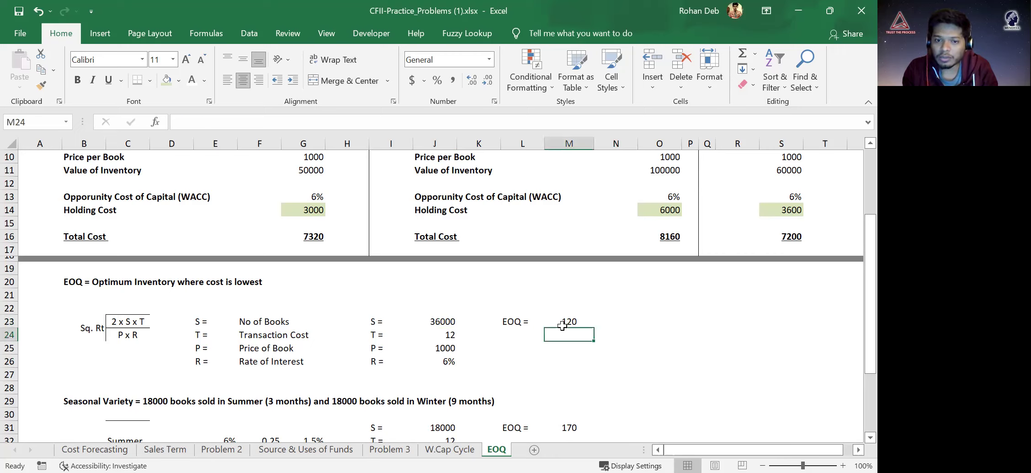
left_click(577, 319)
key("F2")
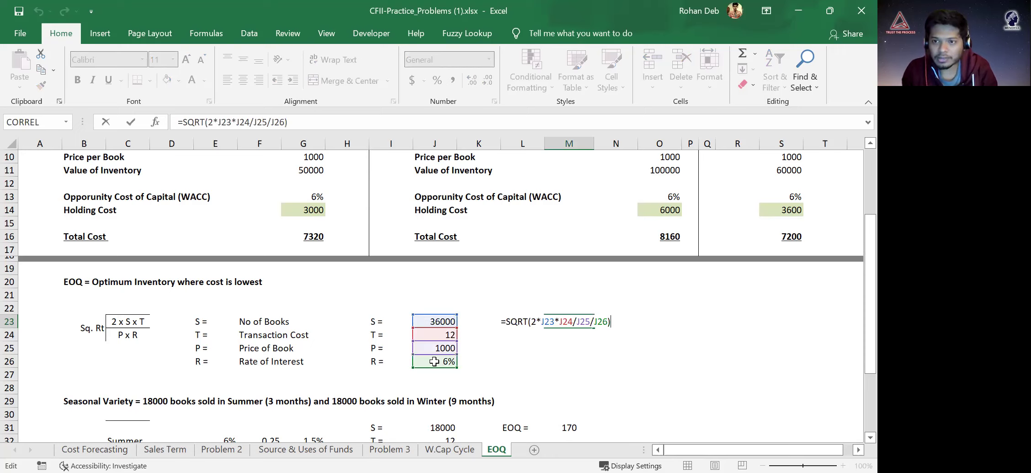
left_click(517, 348)
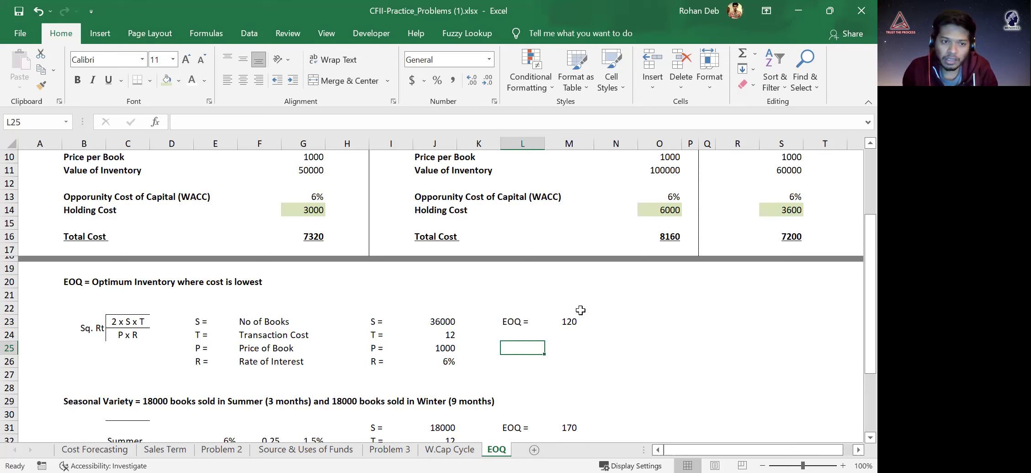
- Replace "Winter" with "Non-Summer" in the Seasonal Variety heading in B29
scroll(580, 310, "down", 1)
scroll(581, 311, "down", 3)
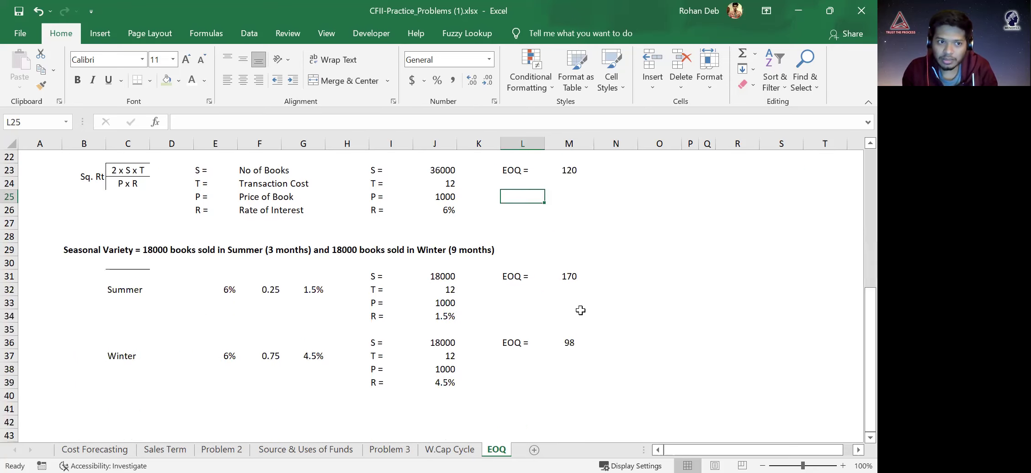
scroll(581, 311, "down", 1)
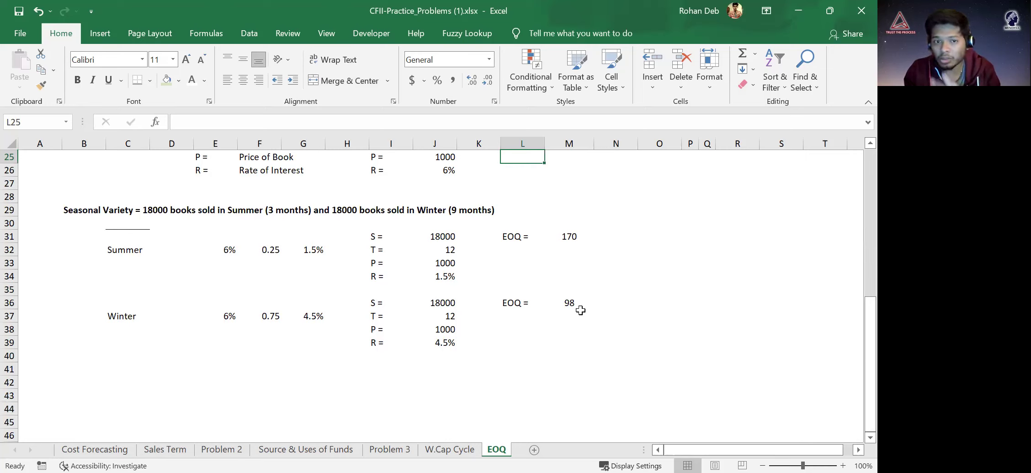
left_click(434, 211)
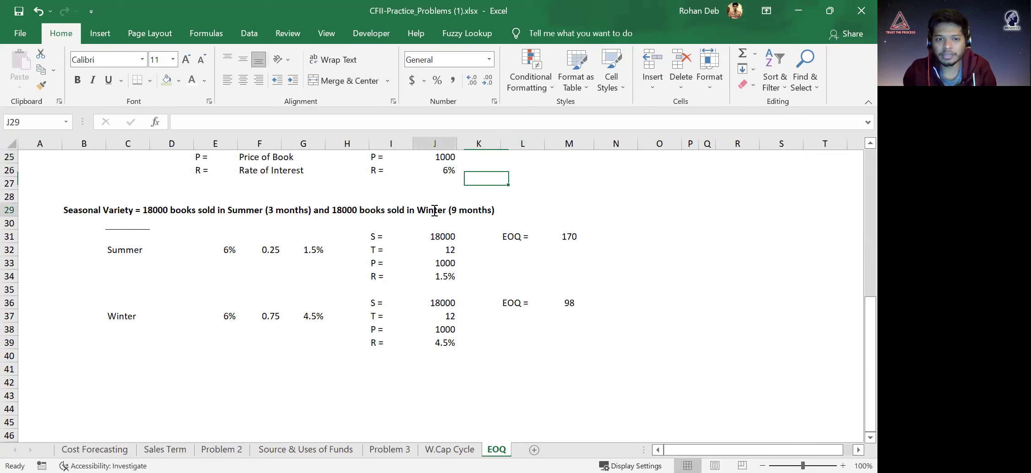
double_click(66, 210)
double_click(433, 209)
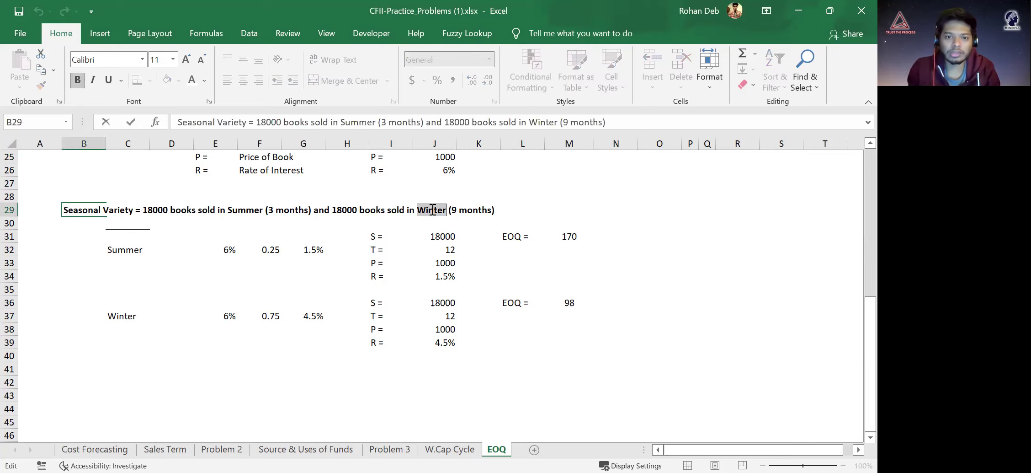
type("No")
type("n-Summer")
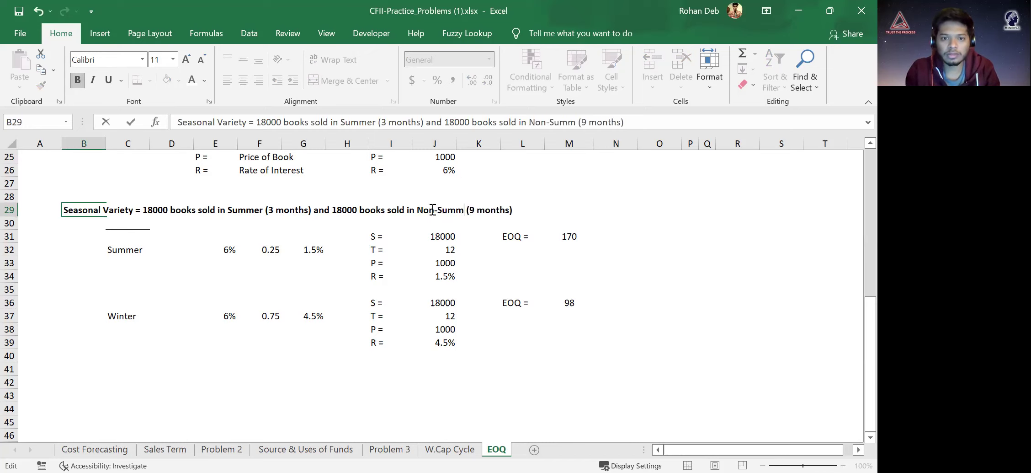
key("Return")
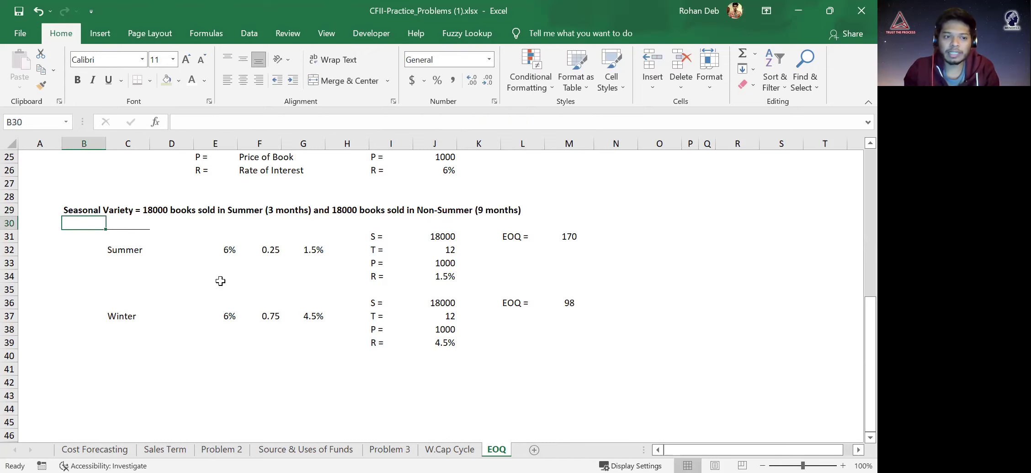
- Rename the "Winter" row label in C37 to "Non-Summer"
left_click(124, 311)
type("Non-Summer")
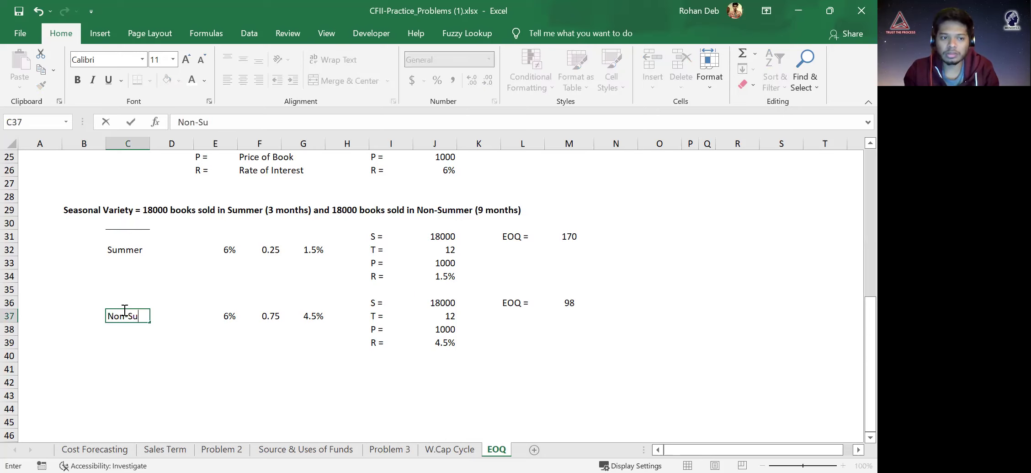
key("Return")
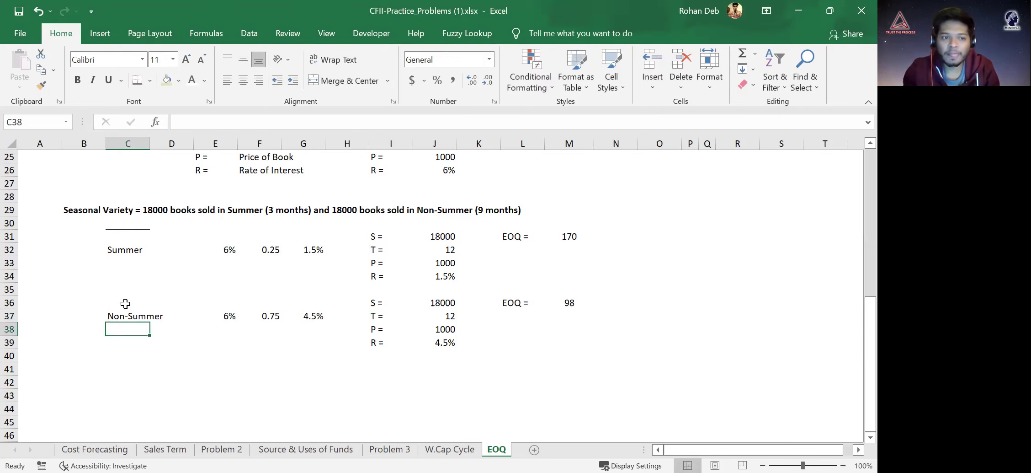
- Inspect the year-fraction formulas in the Summer and Non-Summer rows and return to the annual EOQ calculation
scroll(239, 311, "right", 3)
scroll(240, 311, "left", 2)
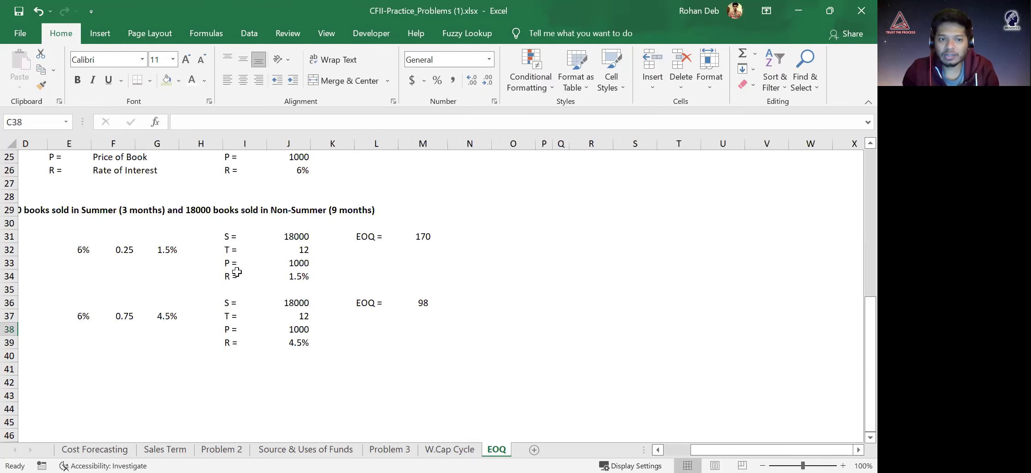
scroll(281, 249, "left", 2)
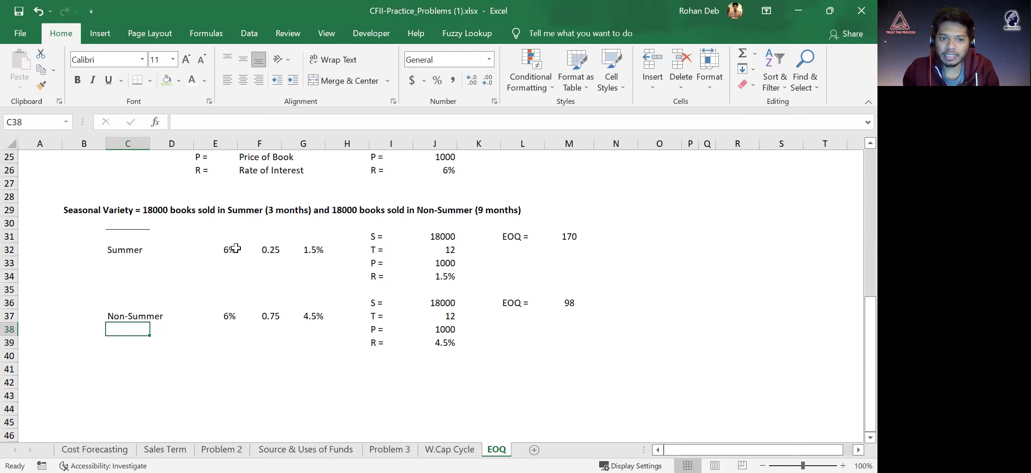
scroll(473, 189, "up", 1)
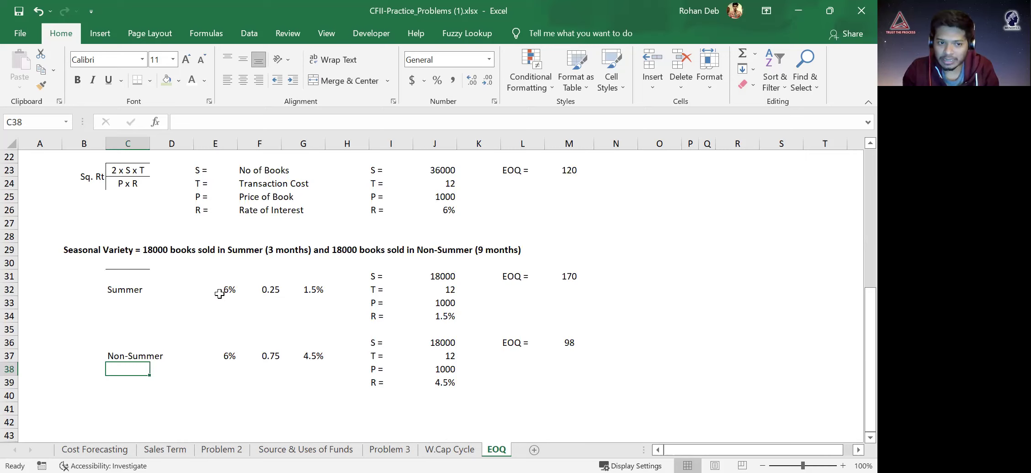
left_click(277, 288)
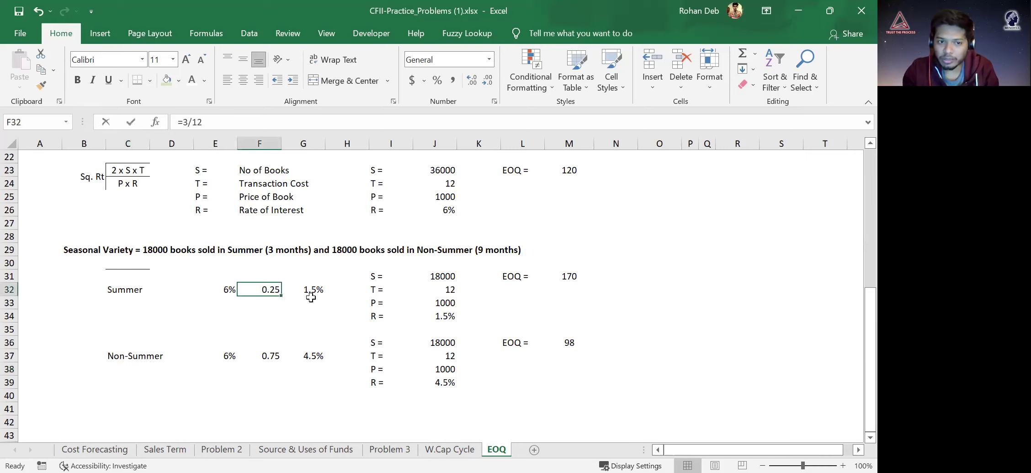
left_click(311, 298)
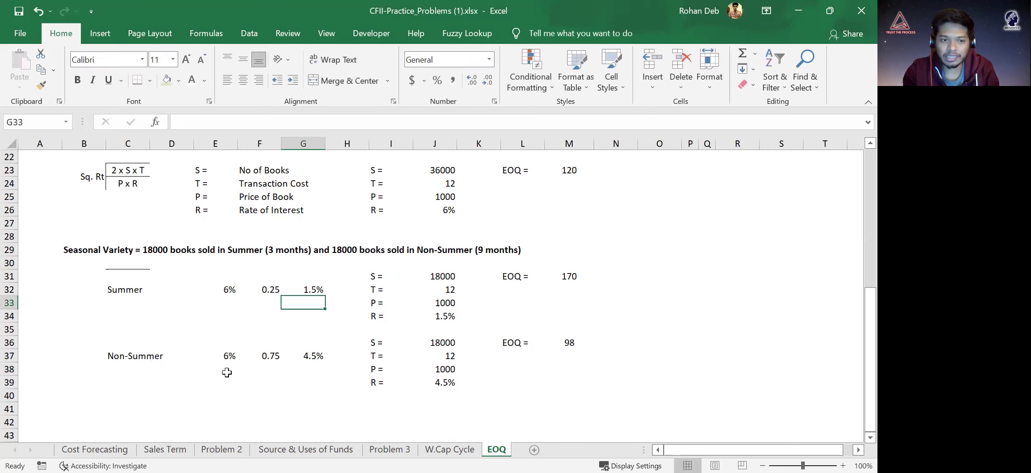
left_click(270, 362)
double_click(270, 359)
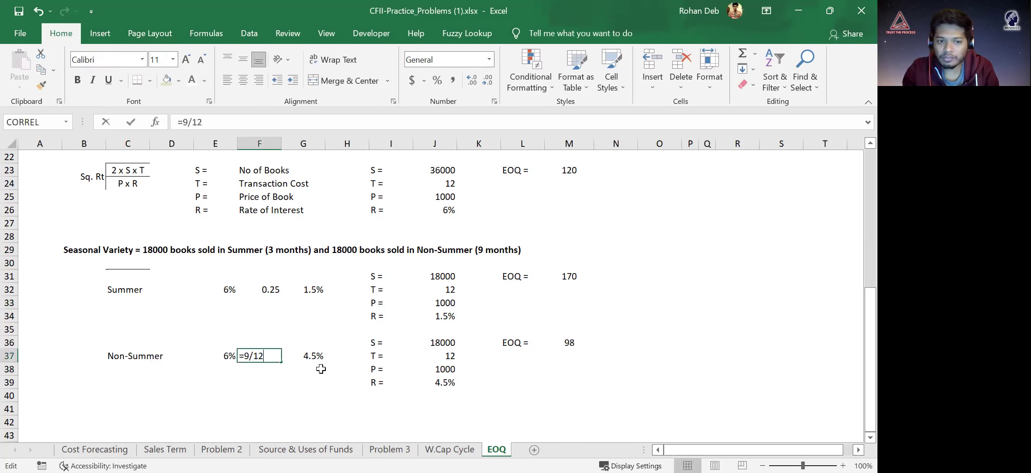
key("Return")
key("Right")
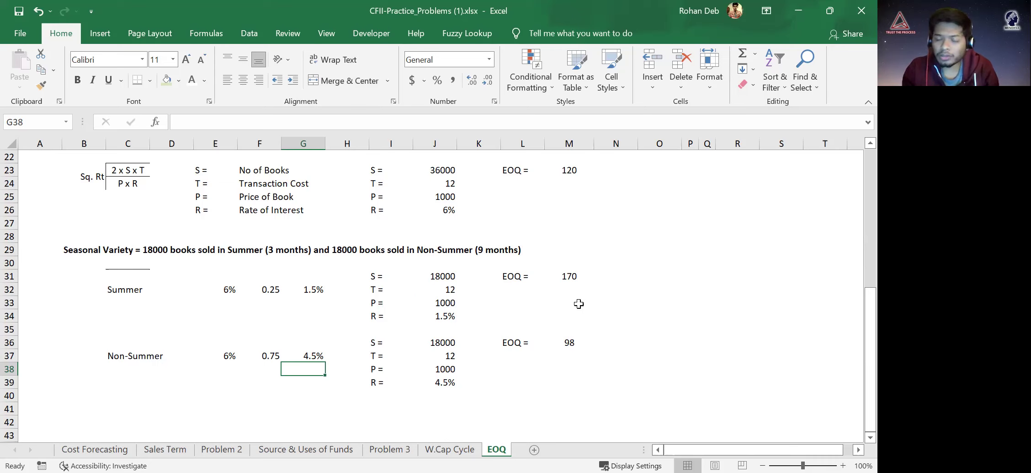
scroll(579, 303, "up", 1)
scroll(457, 247, "up", 1)
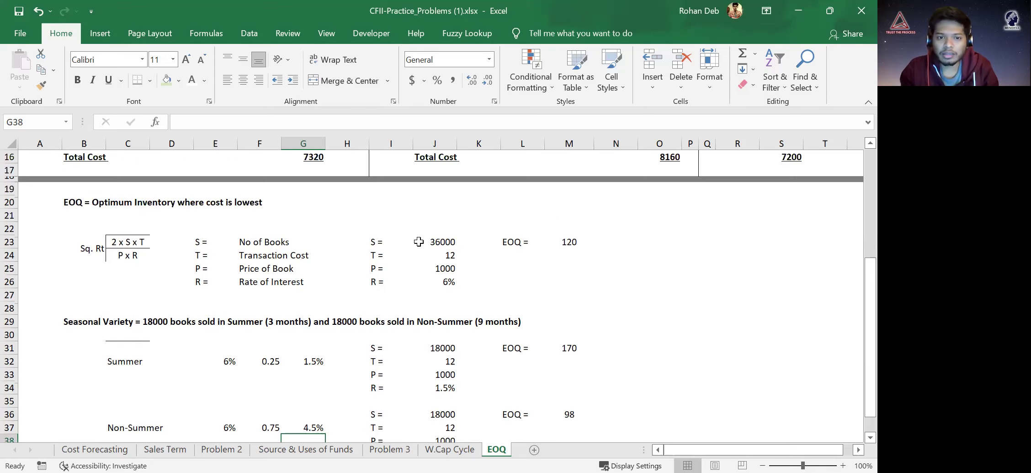
- Label the annual EOQ inputs for S and T with "annual" in K23 and "per order" in K24
left_click(462, 238)
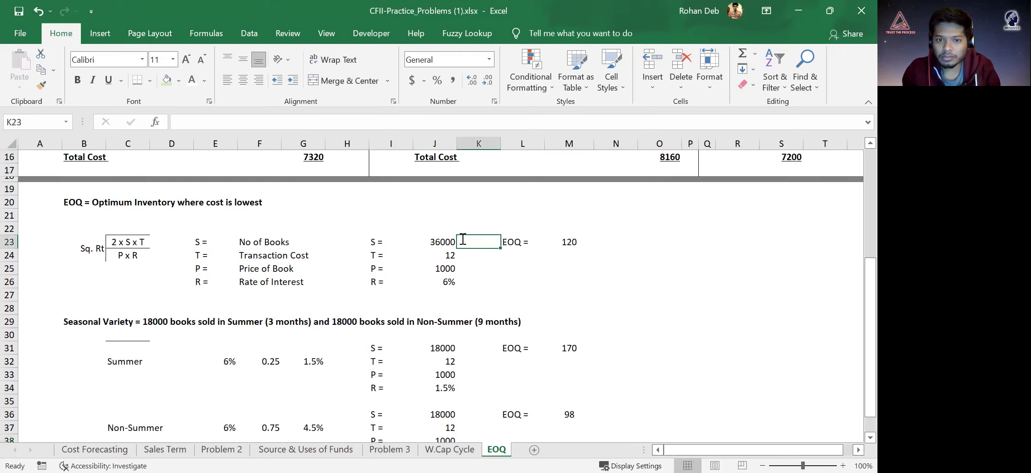
type("annual")
key("Return")
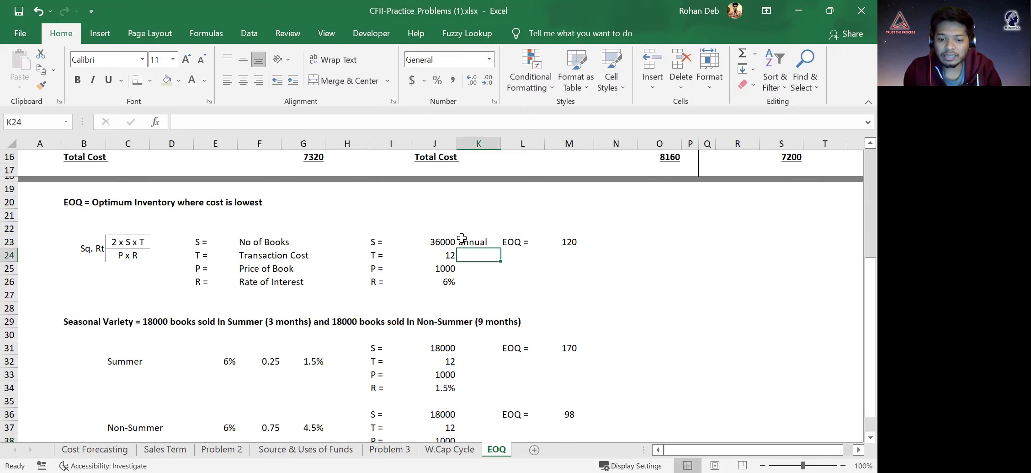
type("per o")
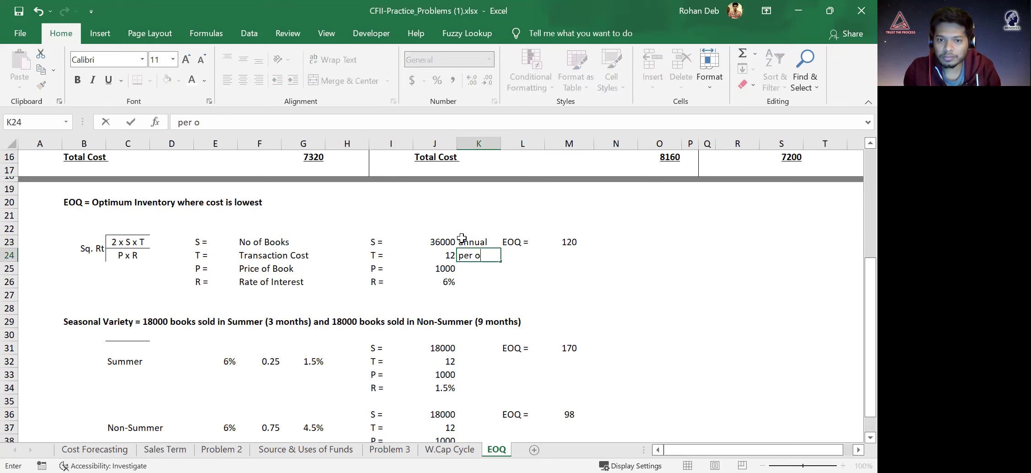
type("rder")
key("Return")
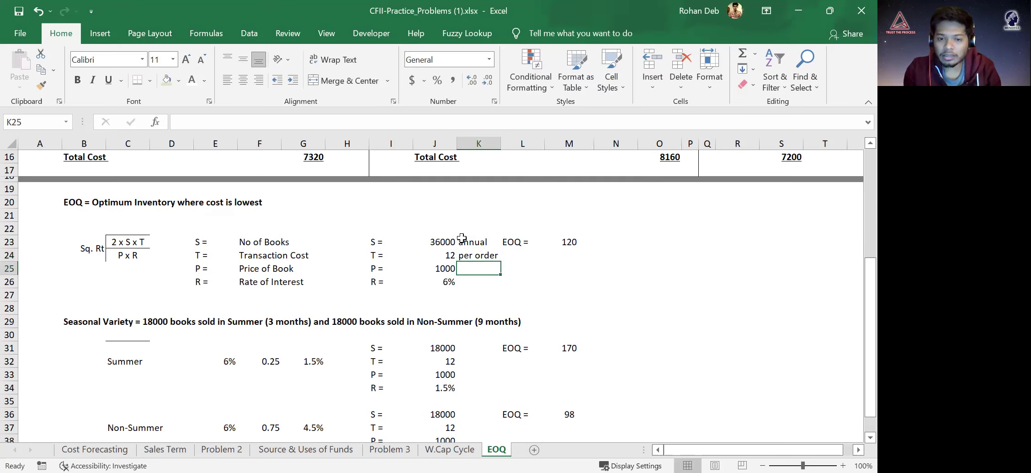
- Label the price and interest rate inputs with "per item" in K25 and "per annum" in K26
type("per ")
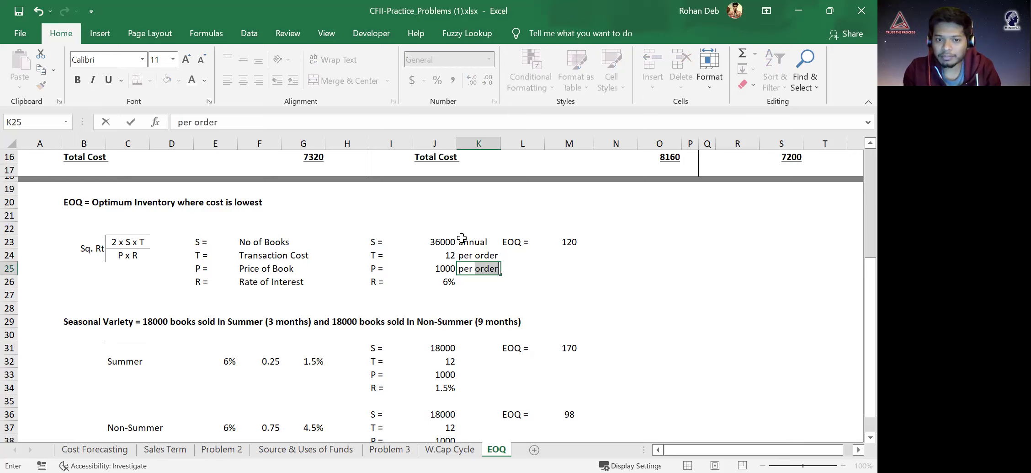
type("item")
key("Return")
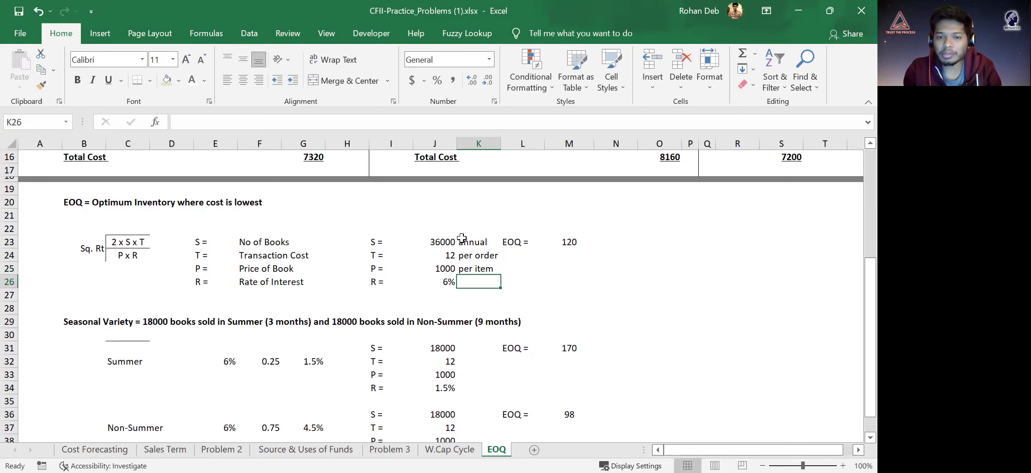
type("per annu")
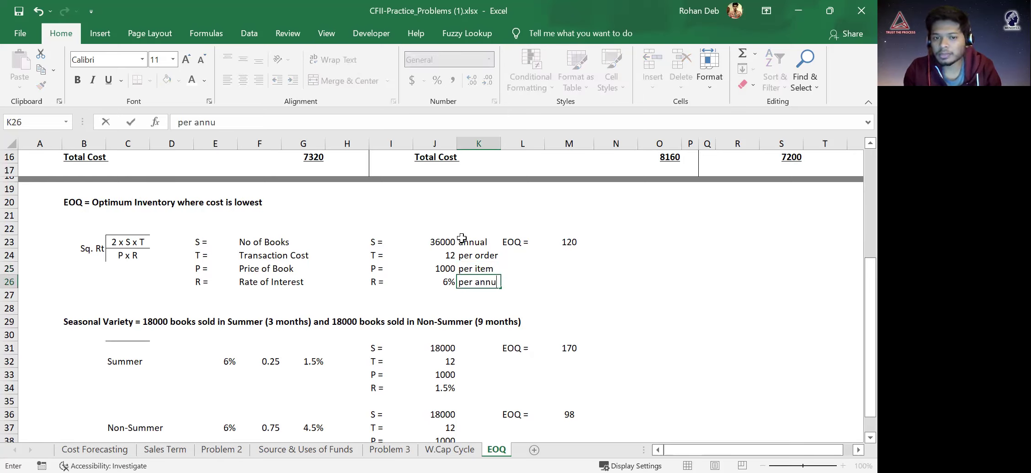
type("m")
key("Return")
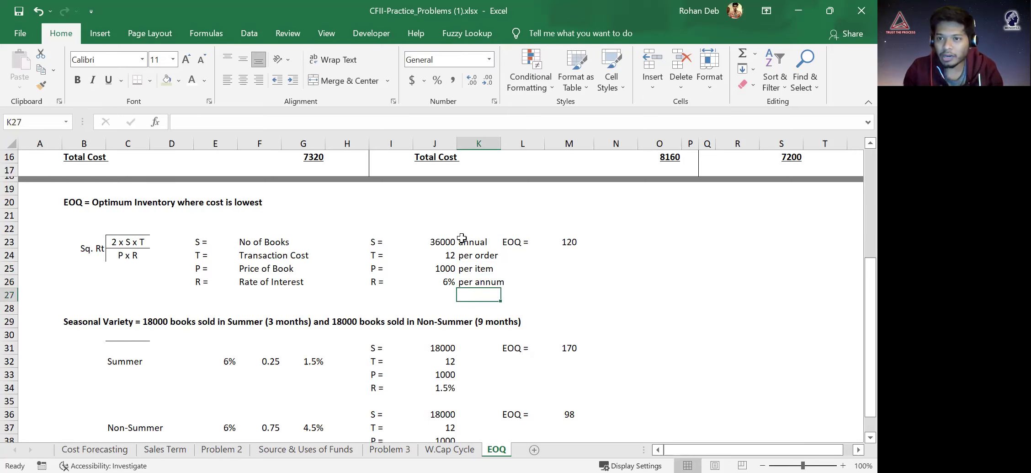
- Add the label "units" in N23 beside the annual EOQ result
left_click(572, 241)
key("Right")
type("unit")
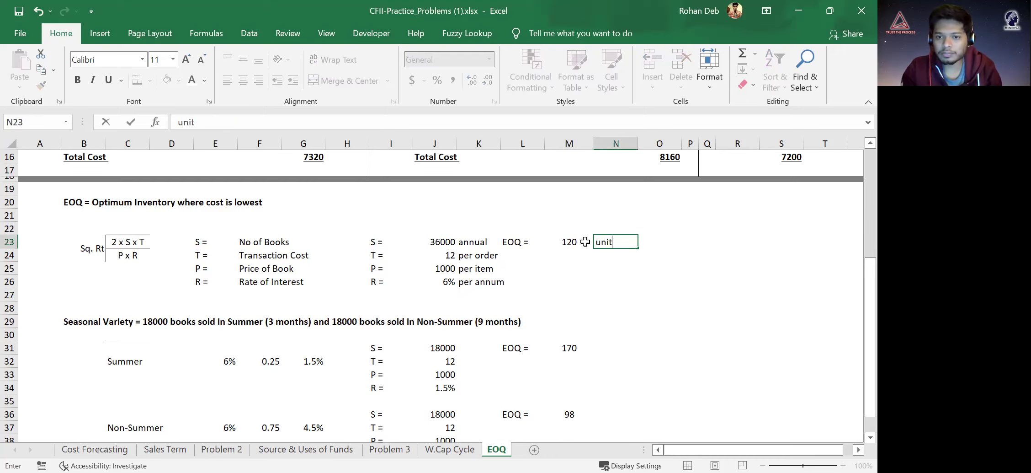
type("s")
key("Return")
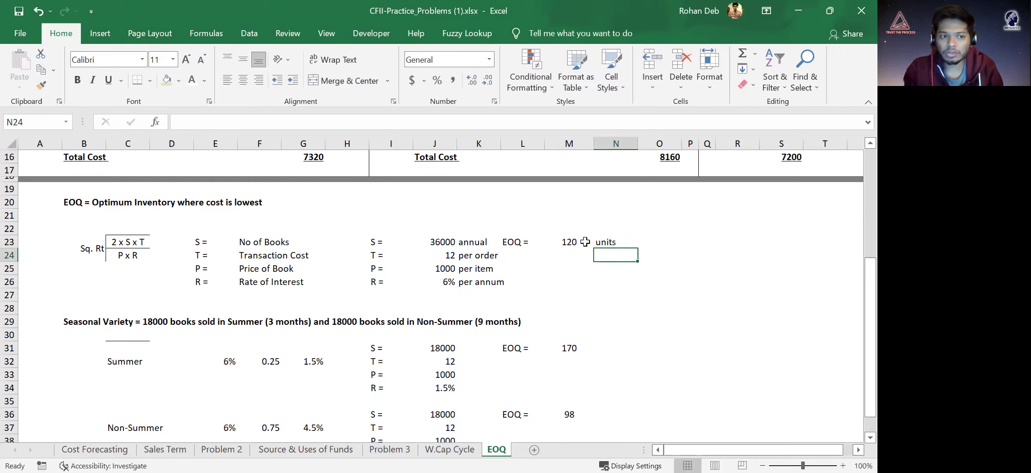